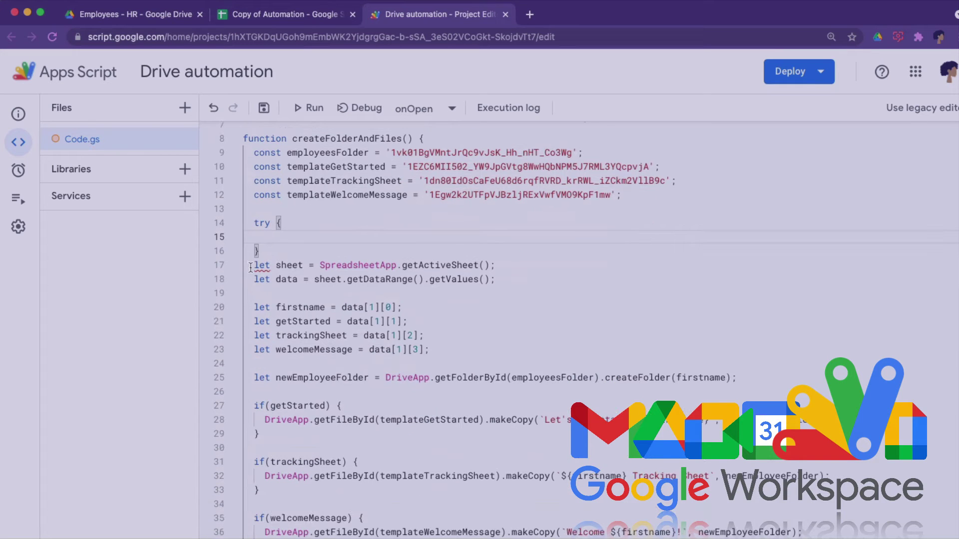
drag(255, 264, 486, 446)
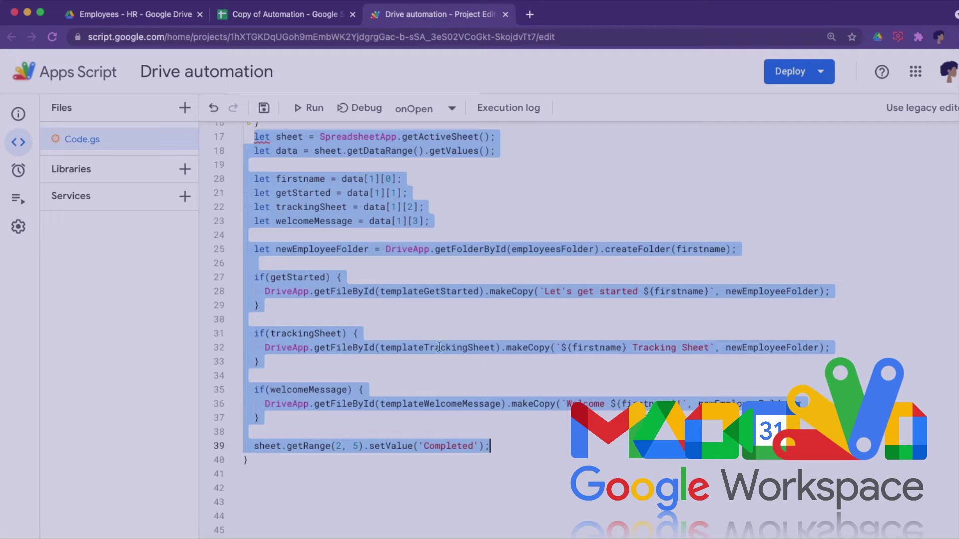
Step: Cut the selected spreadsheet-reading and file-copying code on lines 17–39
right_click(327, 255)
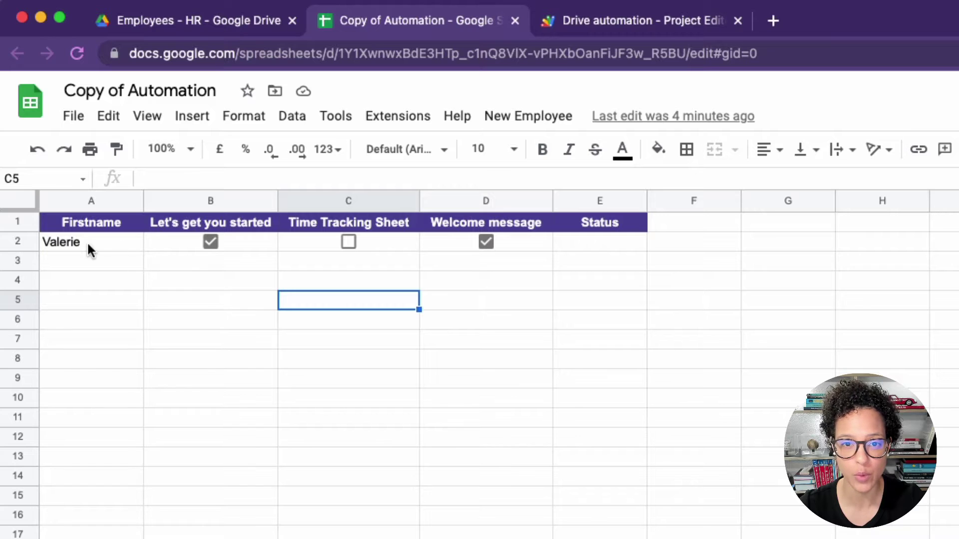
Step: Clear Valerie's row A2:E2, then run New Employee > Create folder and files, getting a TypeError
drag(88, 244, 578, 244)
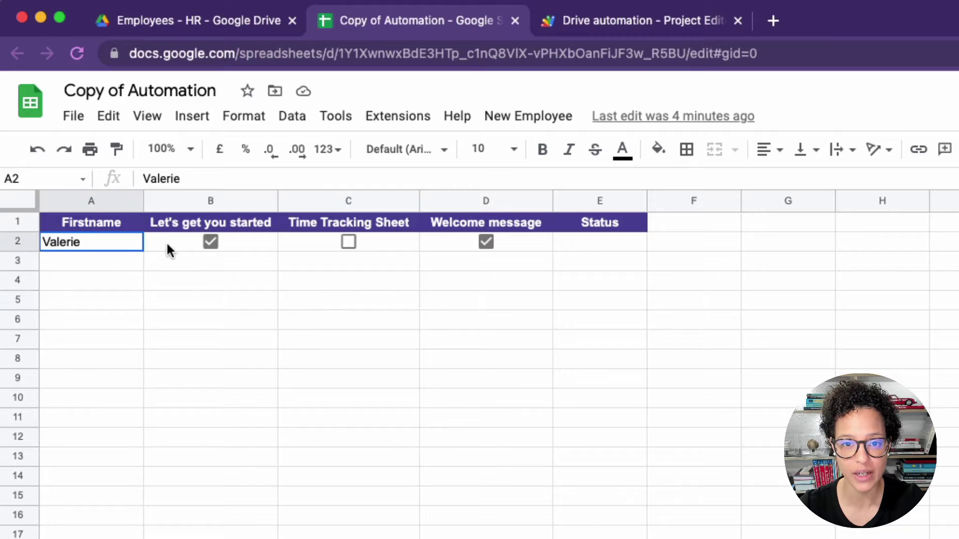
key(Delete)
click(571, 245)
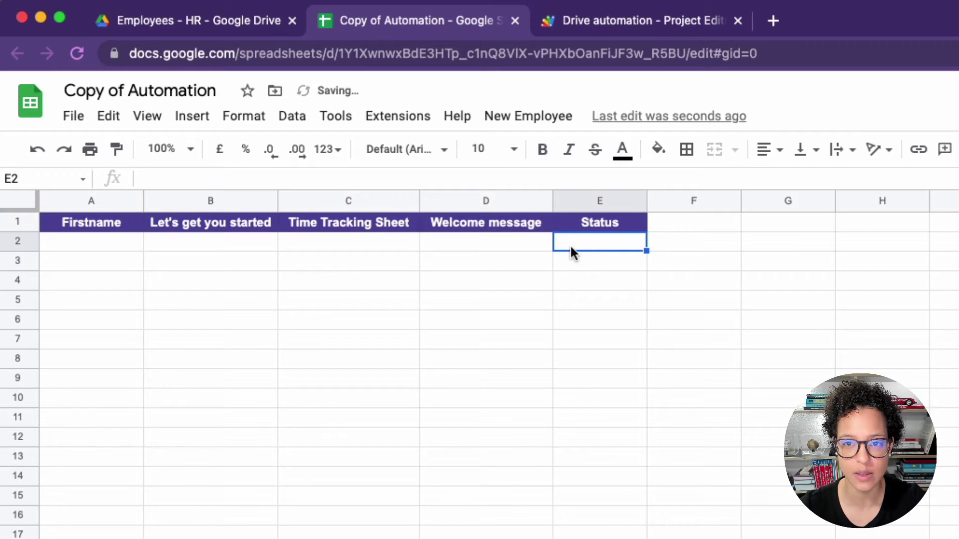
click(532, 116)
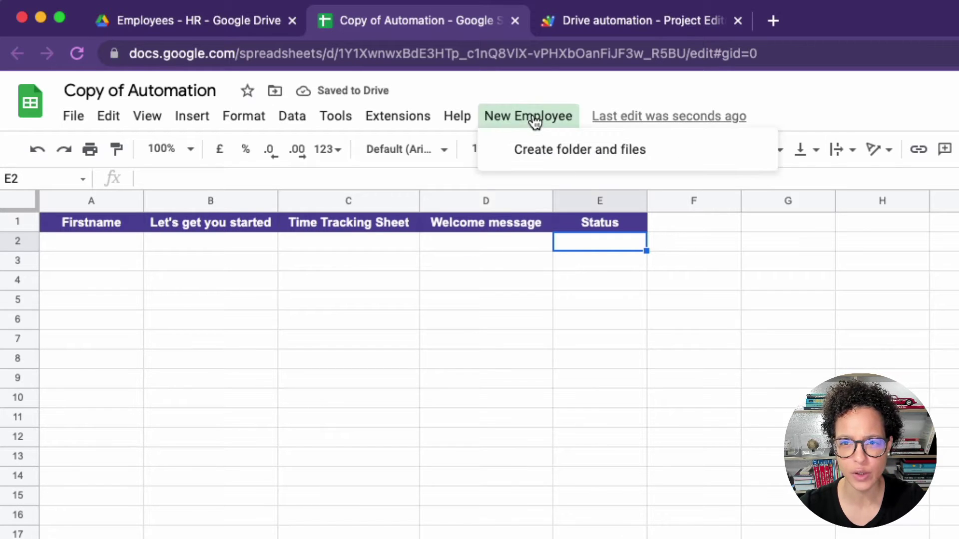
click(541, 152)
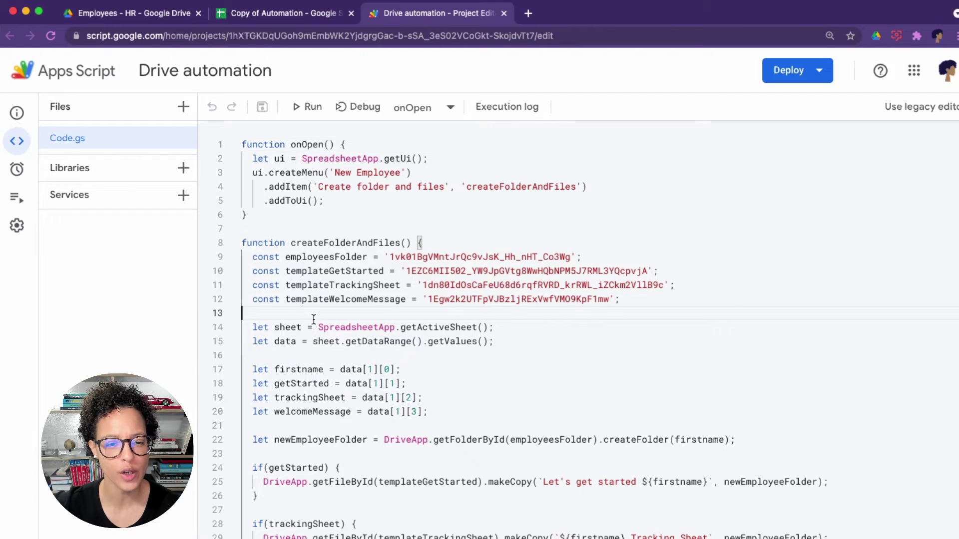
Step: Add an empty try { } block on line 14
key(Tab)
key(Return)
text(try {)
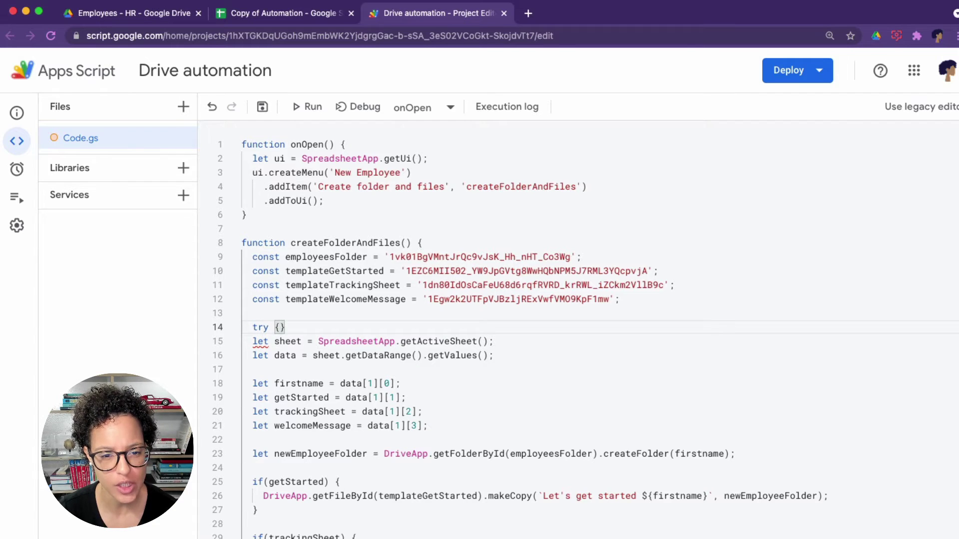
key(Return)
scroll(525, 330, down, 3)
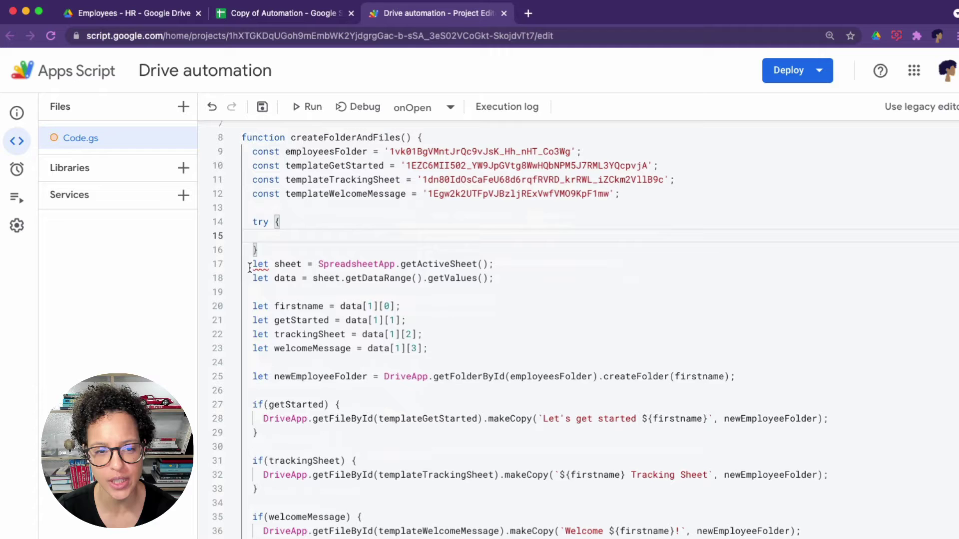
drag(252, 265, 484, 445)
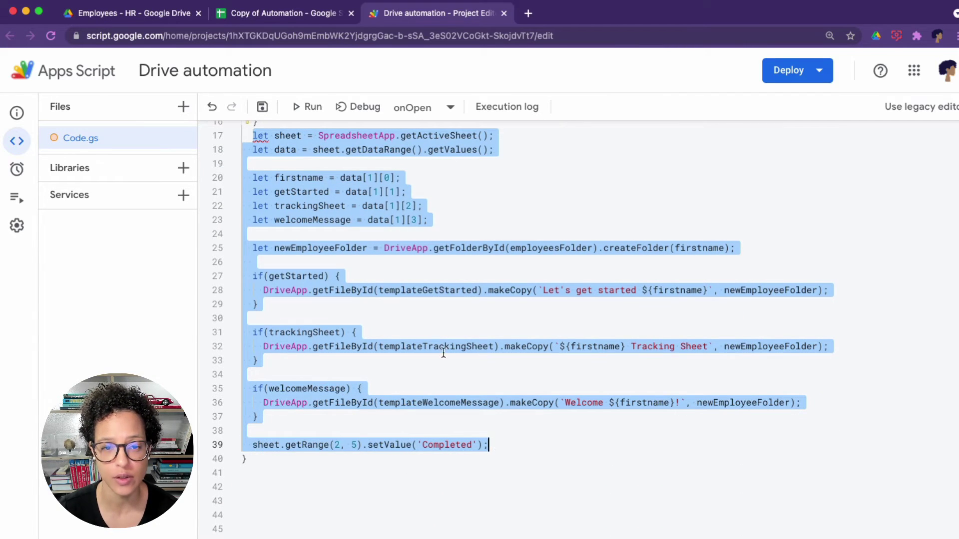
Step: Move lines 17–39 inside the try braces and indent them one level
right_click(326, 254)
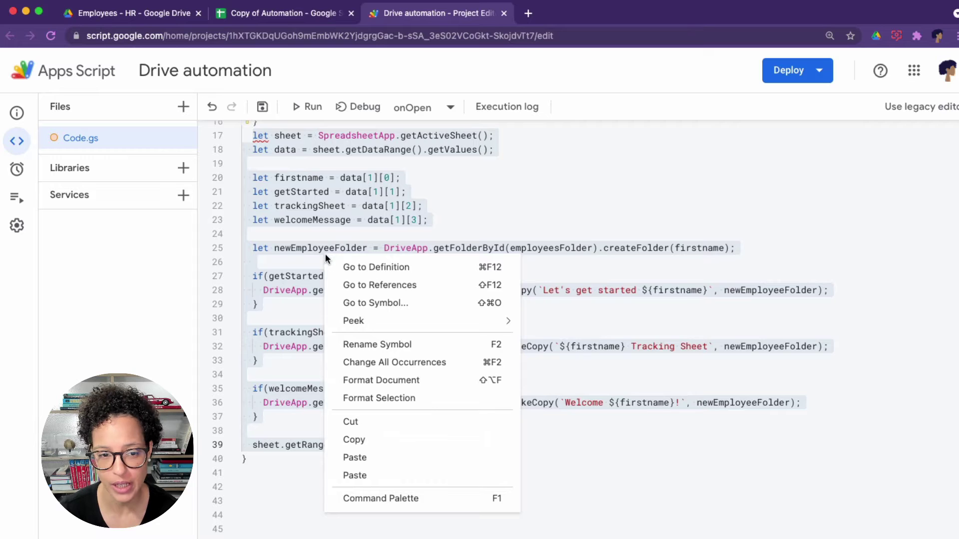
click(375, 425)
click(276, 340)
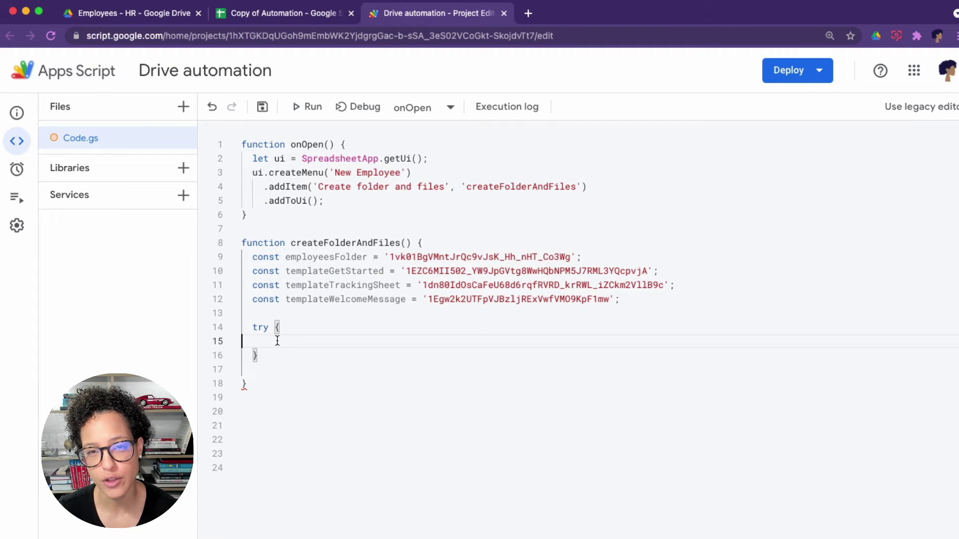
right_click(281, 340)
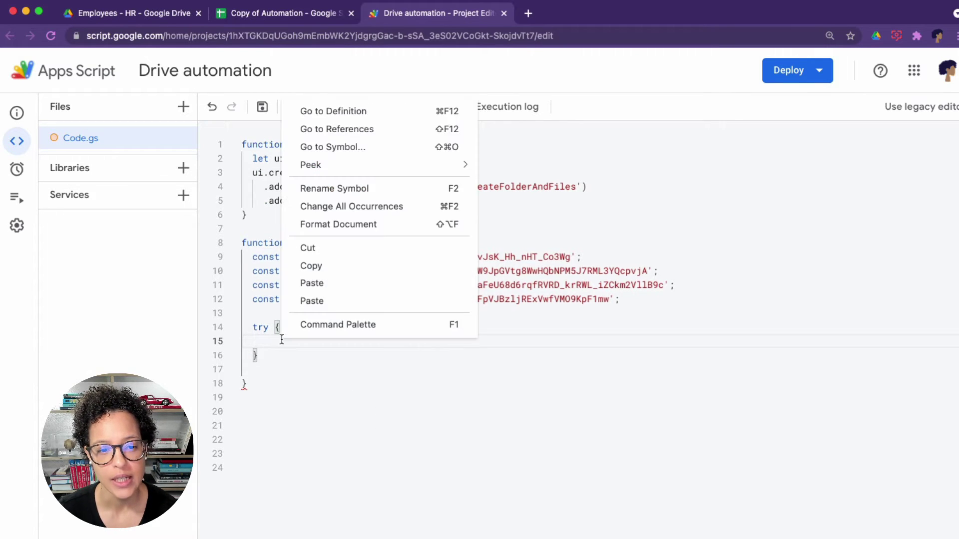
click(307, 283)
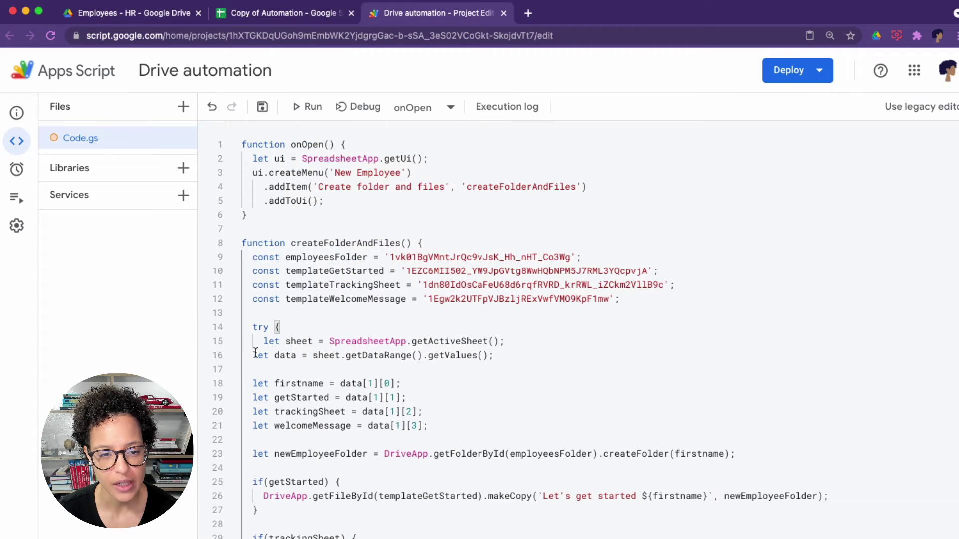
scroll(255, 354, down, 5)
drag(250, 214, 461, 522)
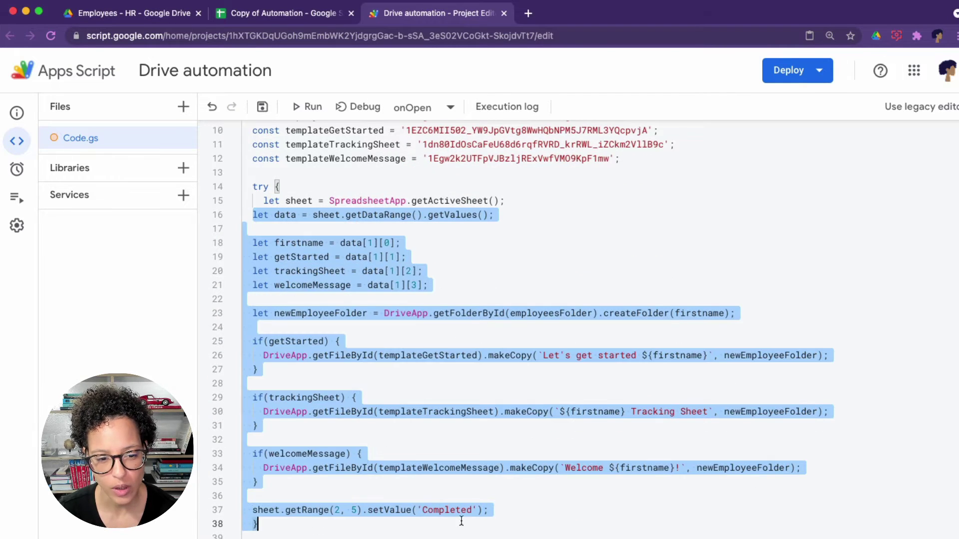
drag(283, 525, 495, 509)
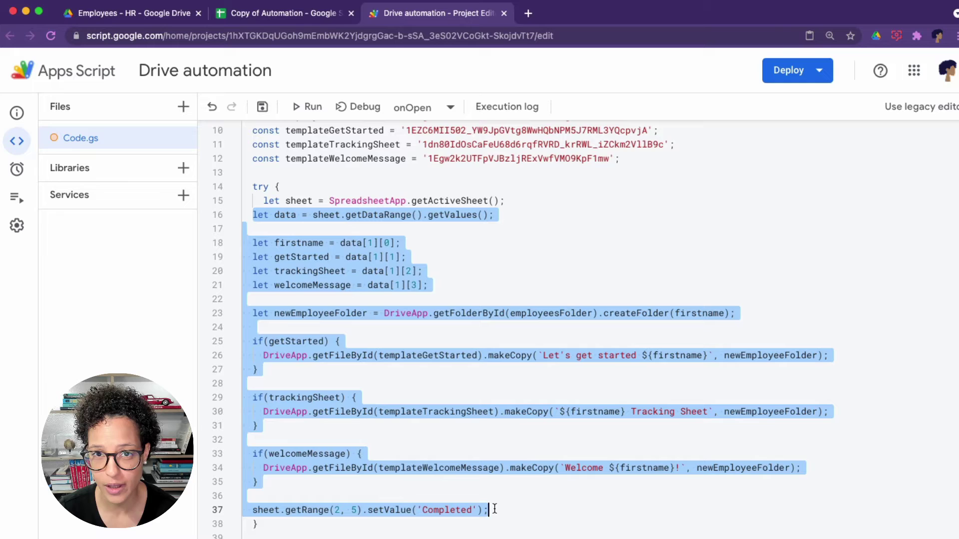
key(Tab)
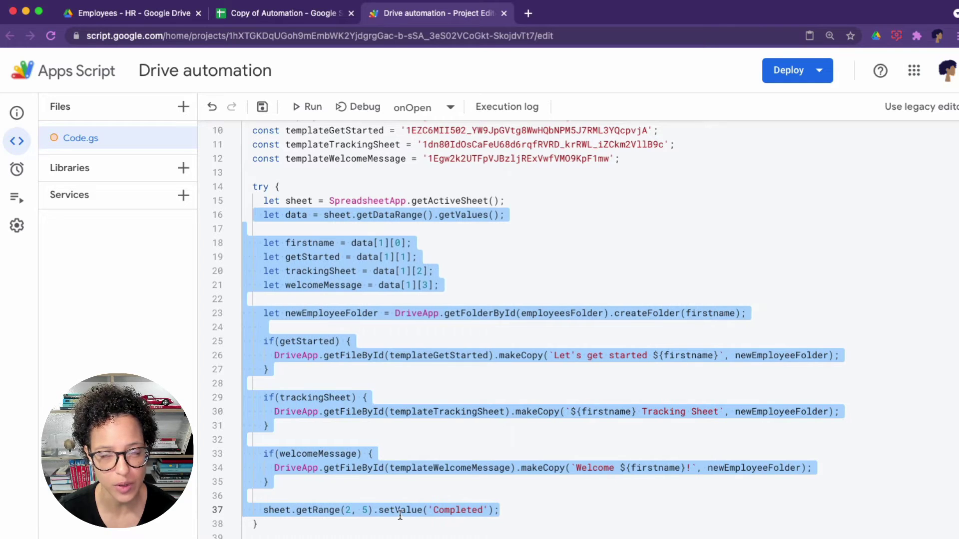
Step: In the catch block, add SpreadsheetApp.getUi().alert(`Is there any data? The following error has occured: ${error}`)
click(299, 526)
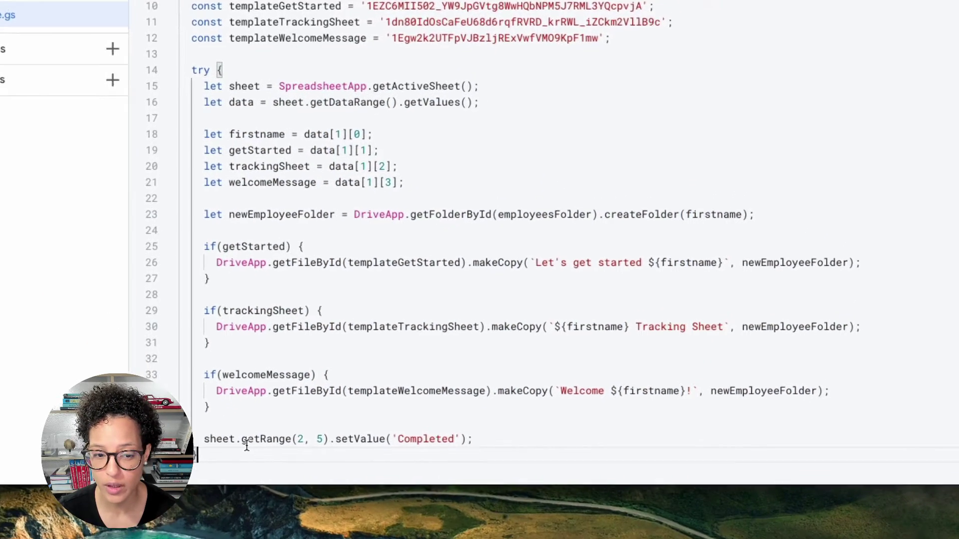
text(catch)
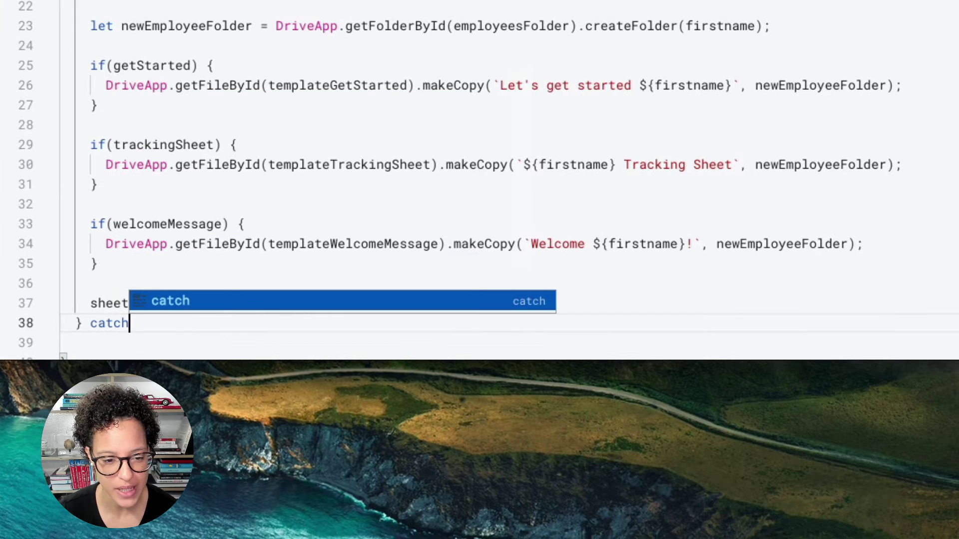
text((error) {})
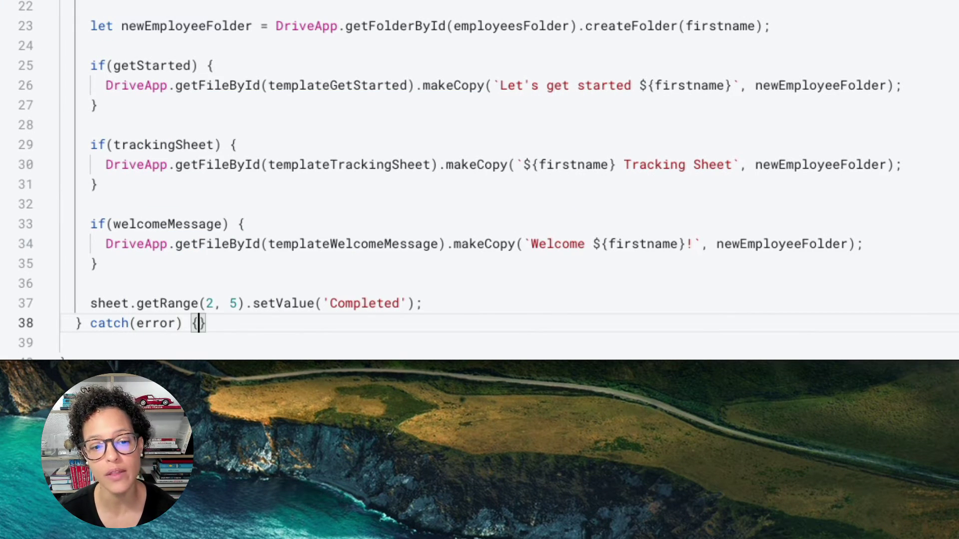
text({)
key(Return)
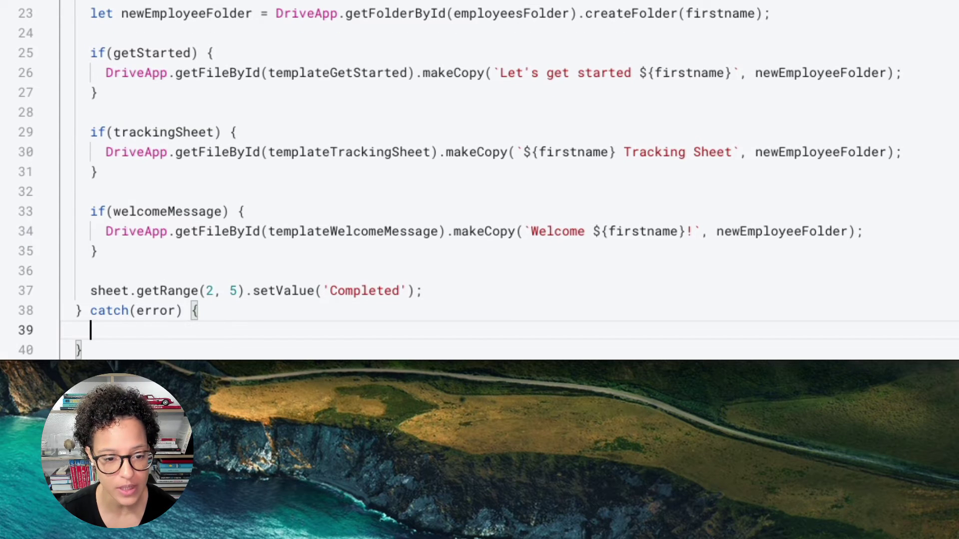
text(Sp)
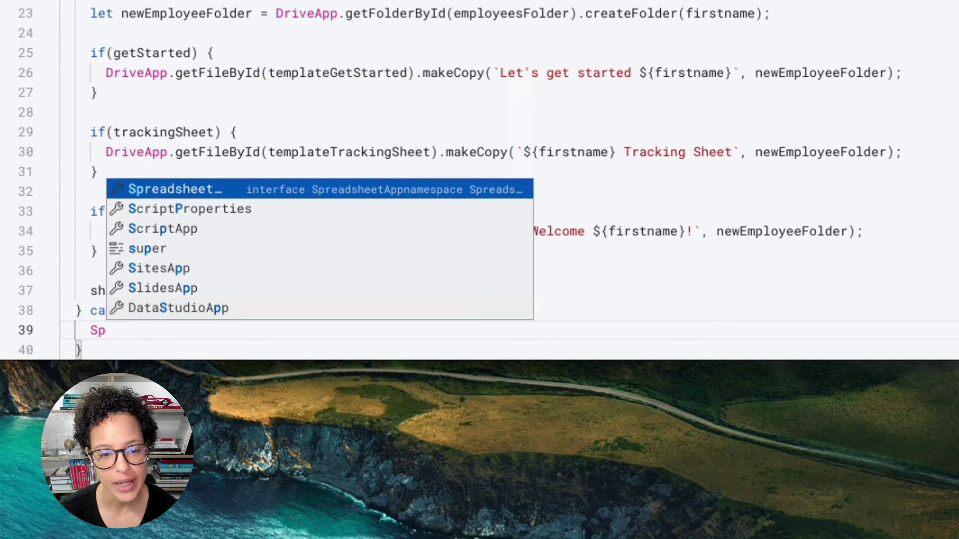
key(Return)
text(.get)
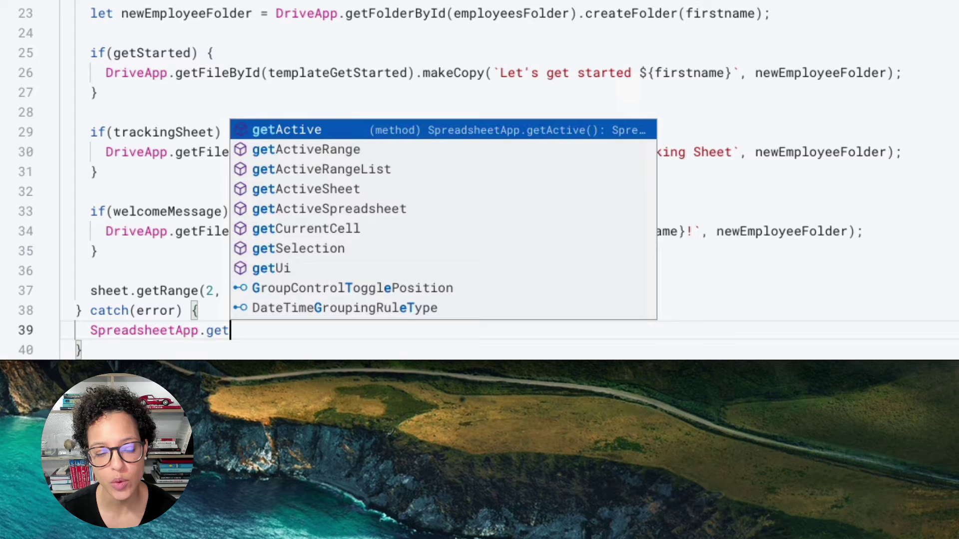
key(Down)
key(Down)
key(Down)
key(Down)
key(Down)
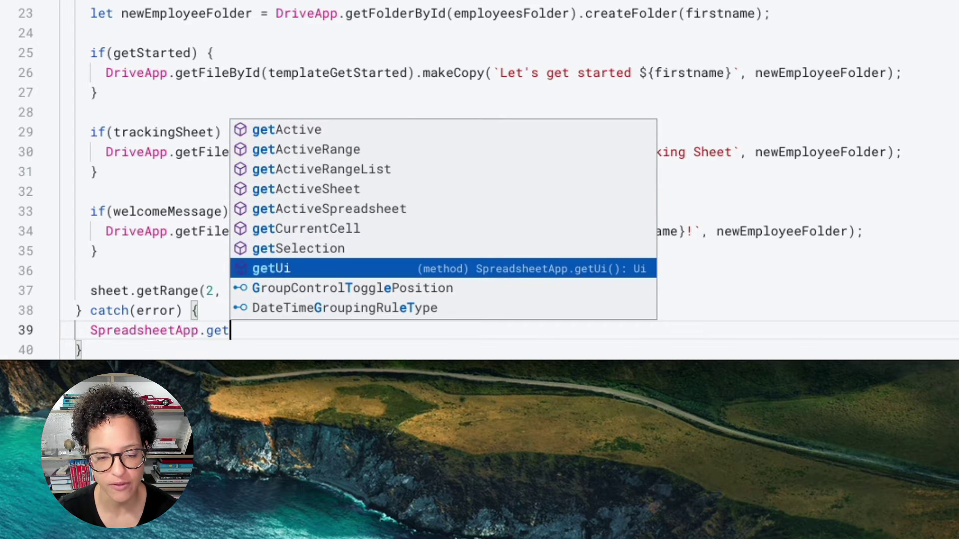
key(Return)
text(.a)
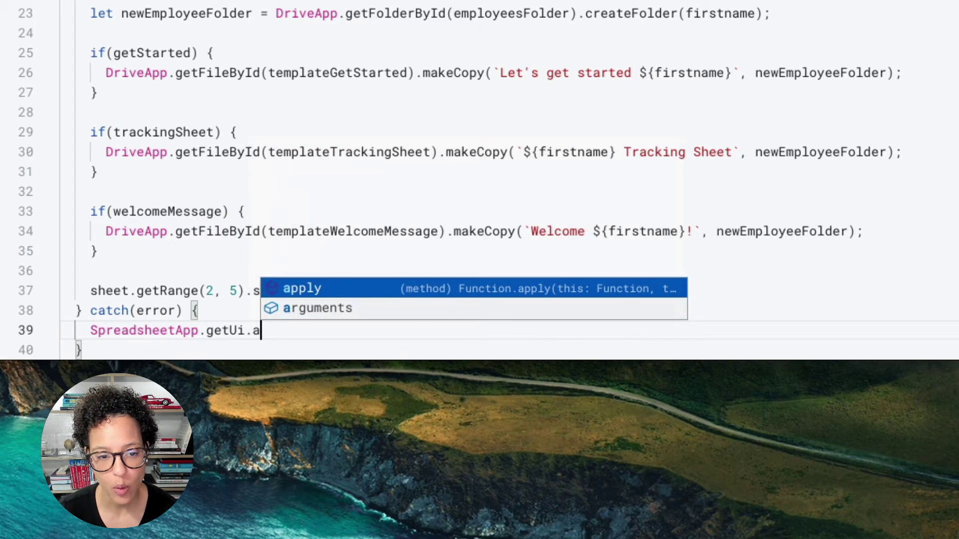
text(le)
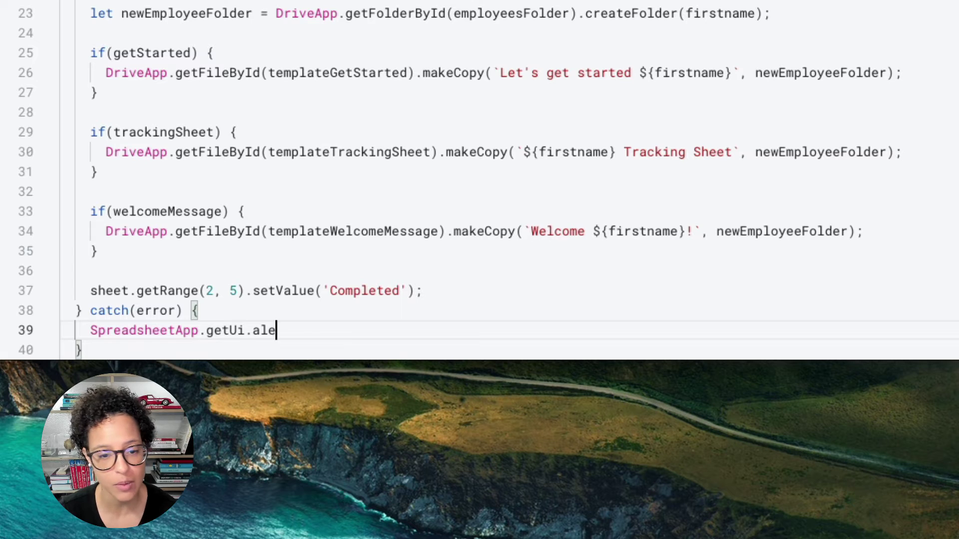
text(r.)
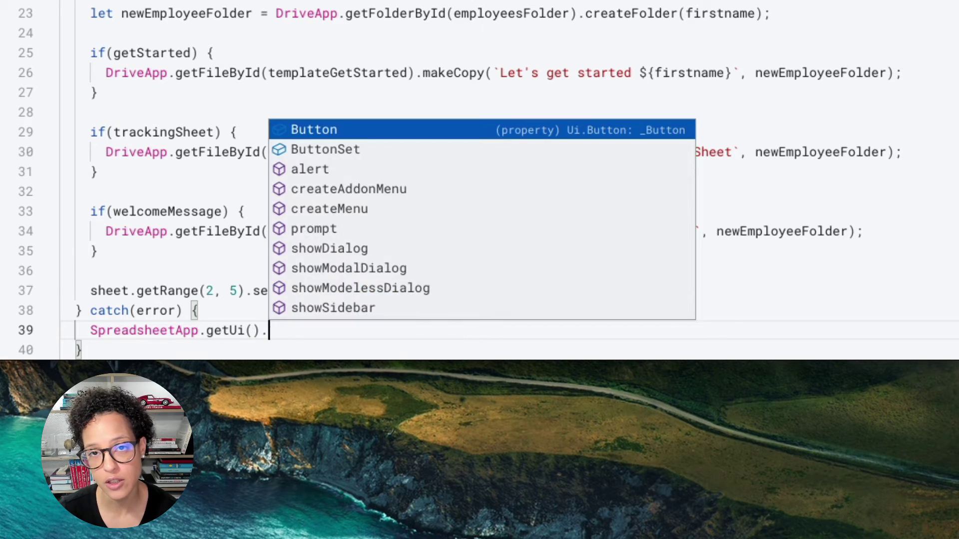
text(al)
key(Return)
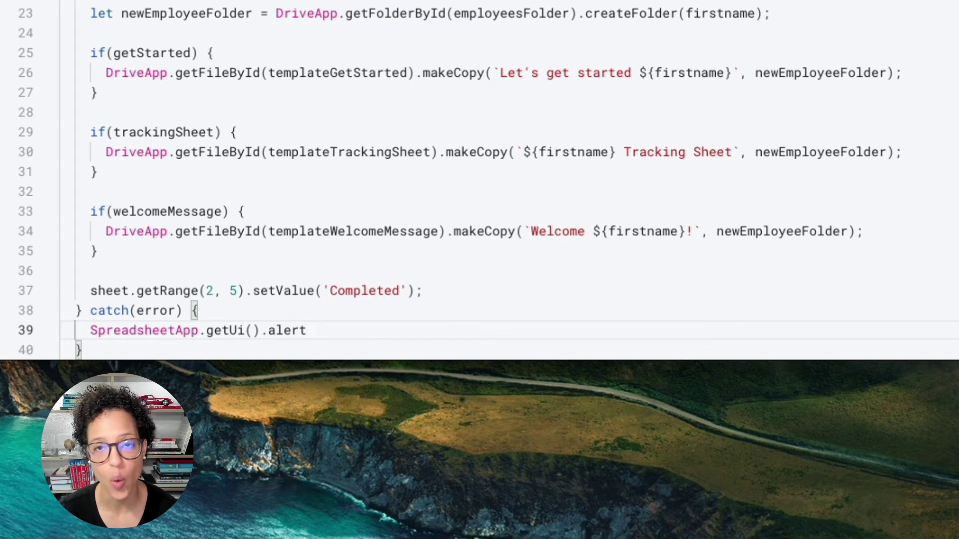
text(()
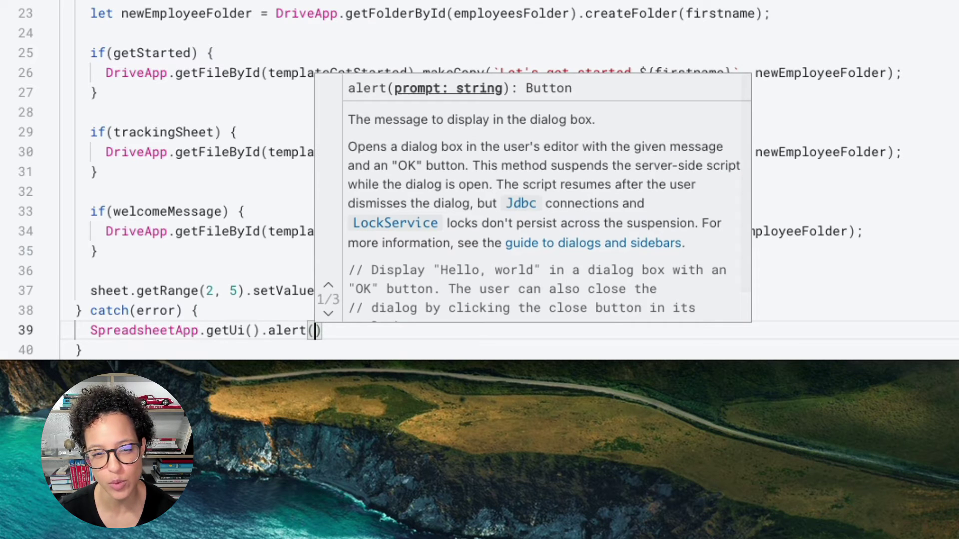
text(`)
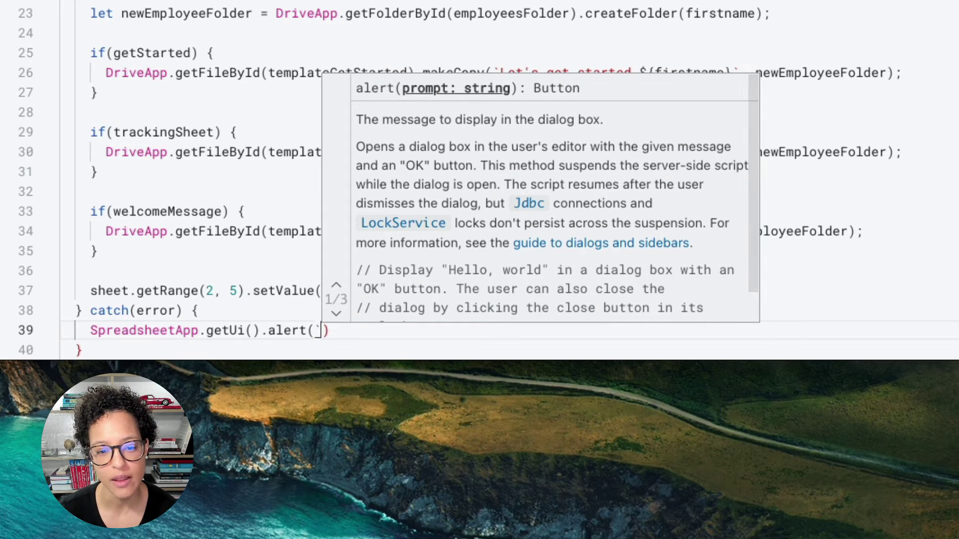
text(s t)
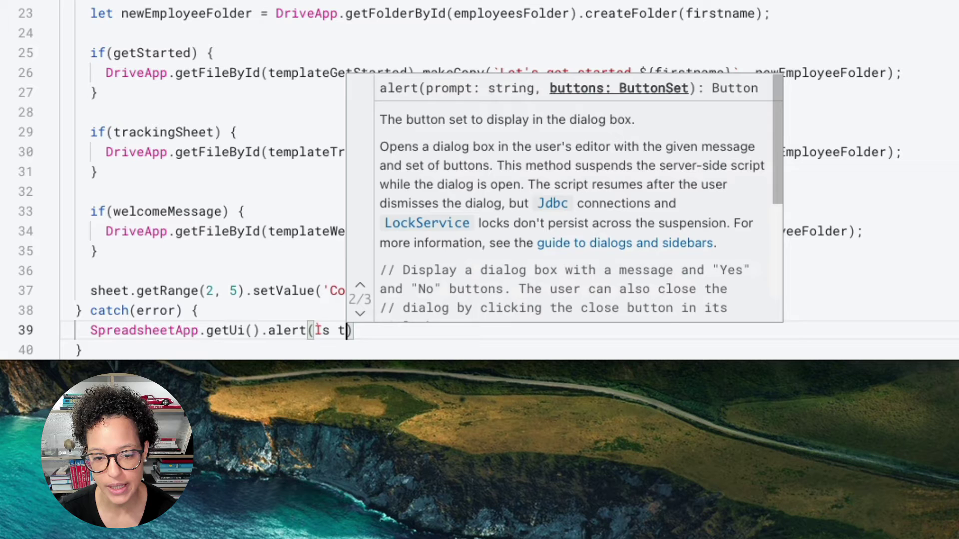
key(BackSpace)
key(BackSpace)
key(BackSpace)
key(BackSpace)
text(`)
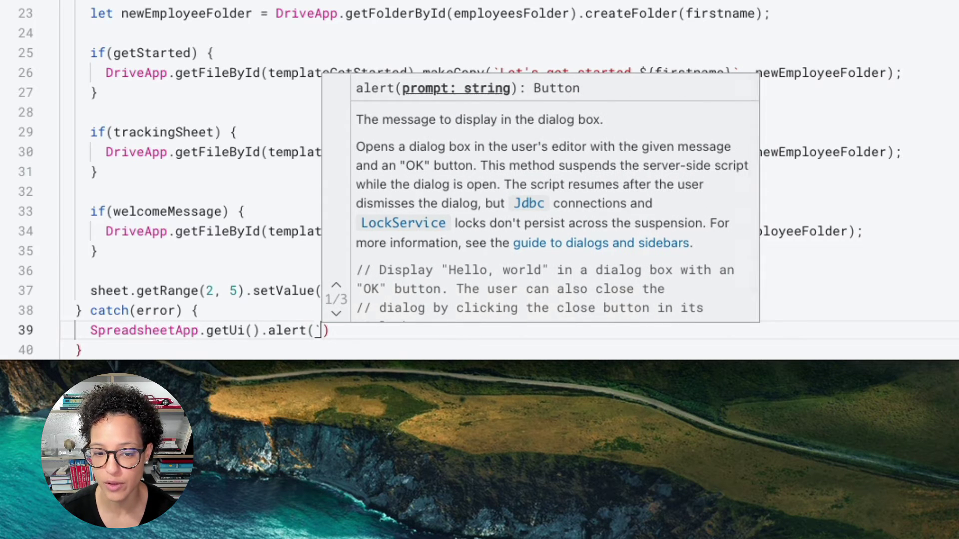
key(BackSpace)
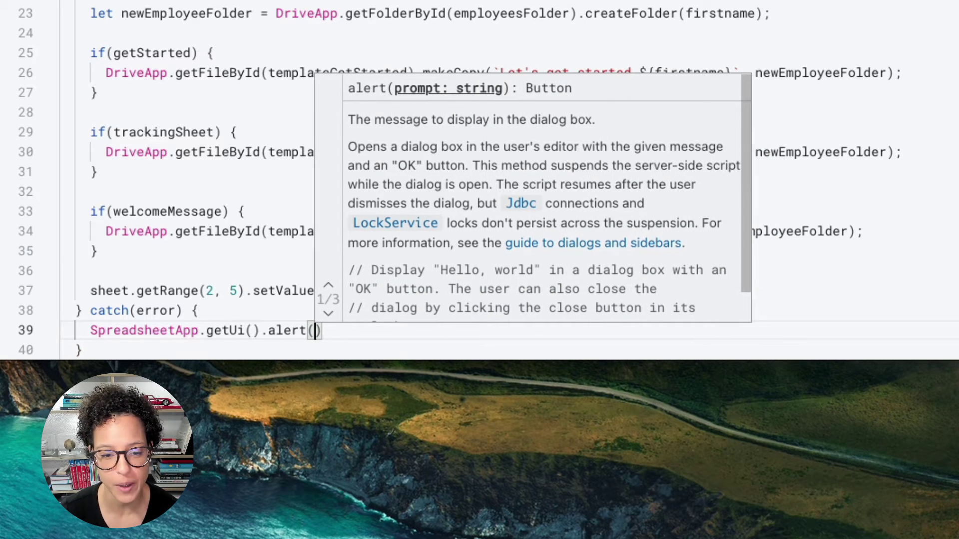
text(`)
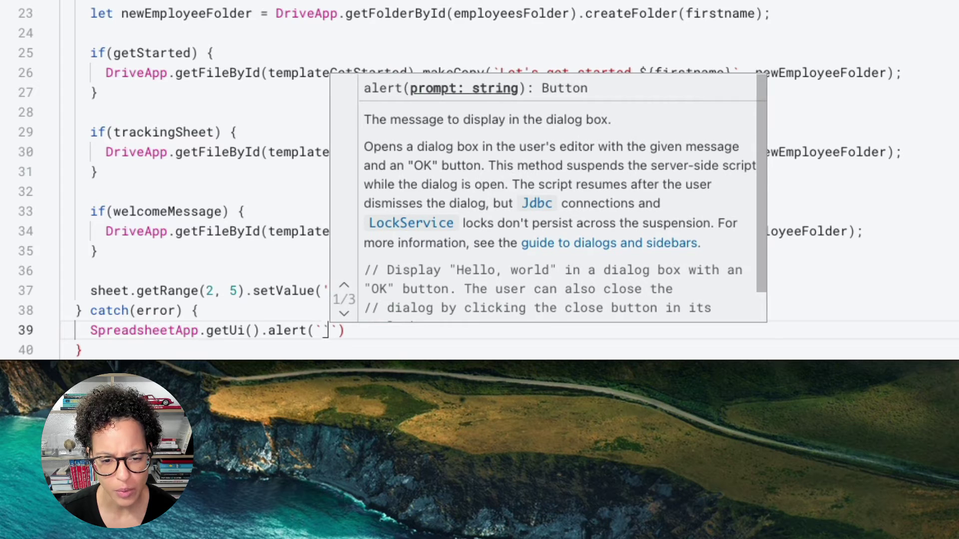
text(I)
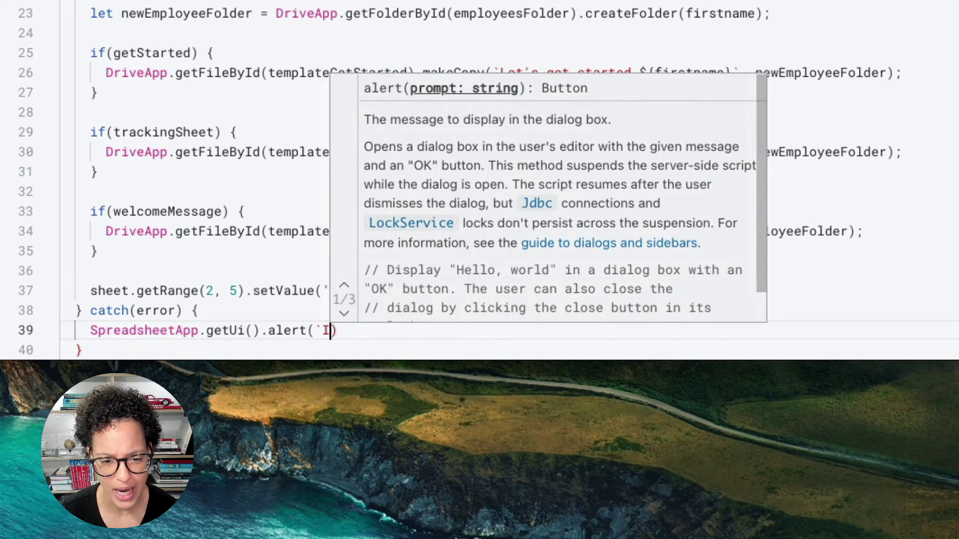
text(s there any )
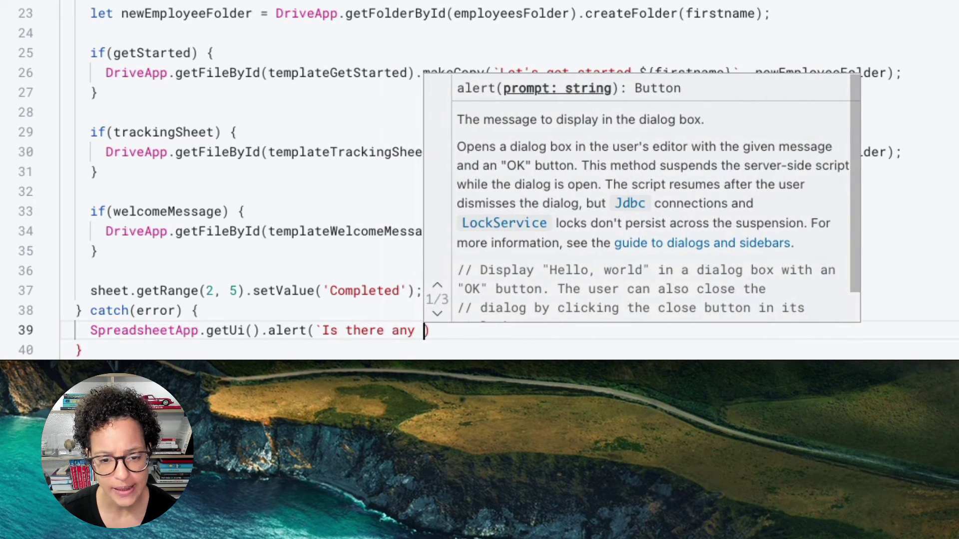
text(data?)
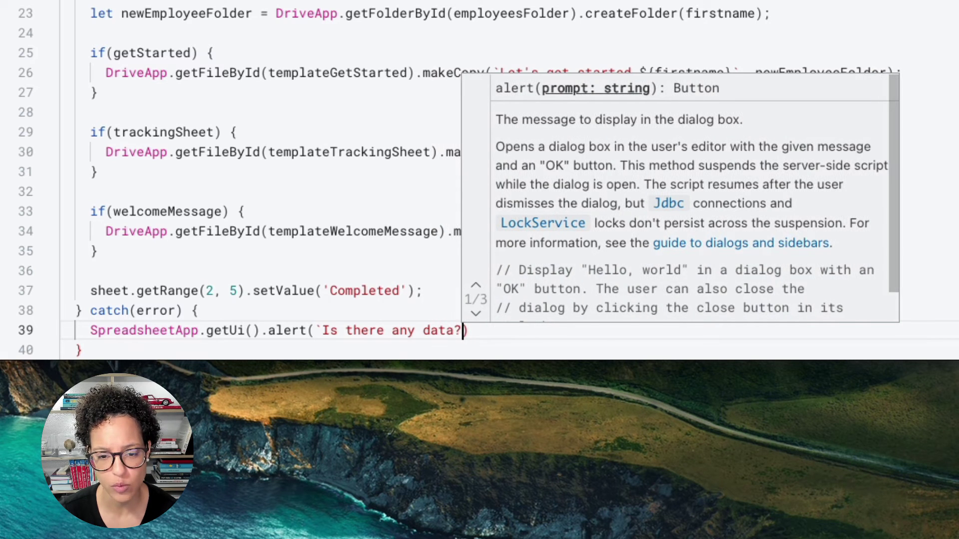
text( The f)
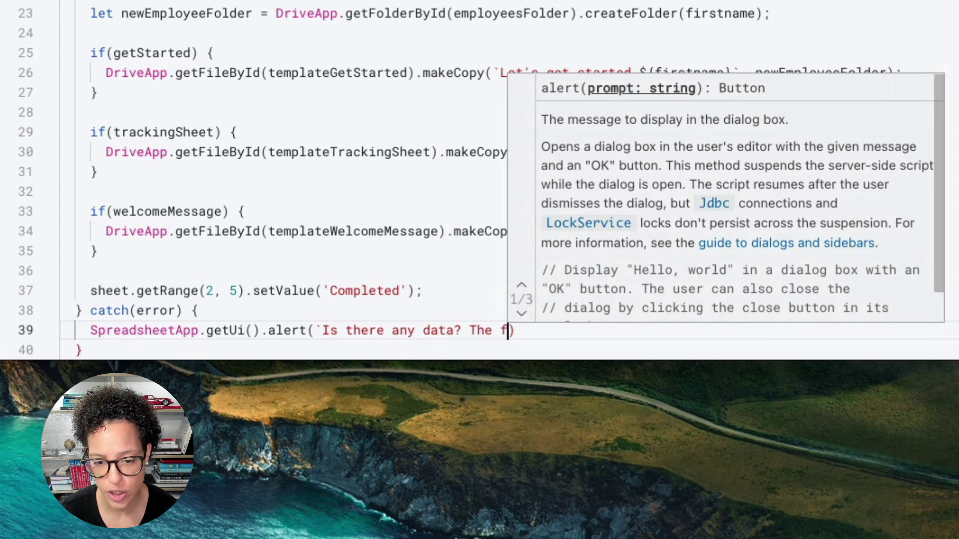
text(ollowing error h)
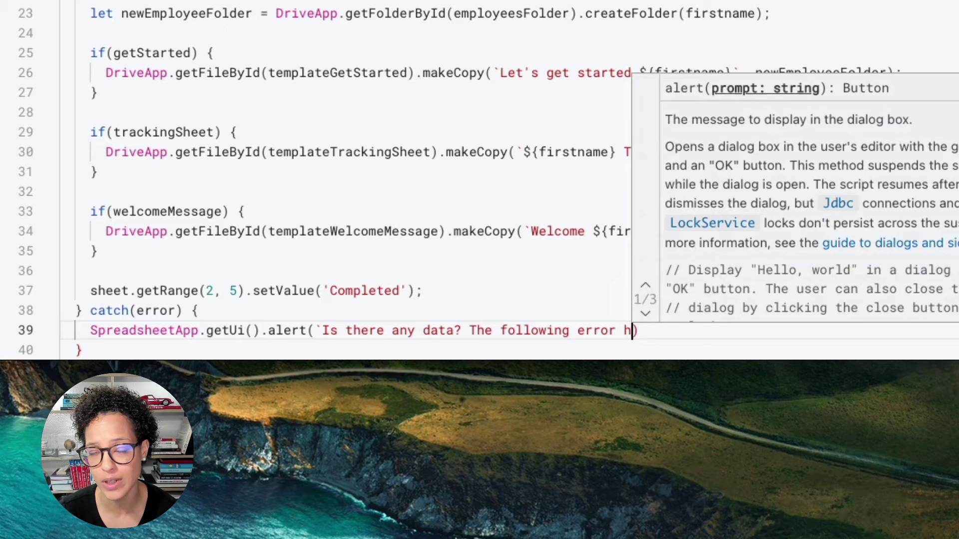
text(as occured)
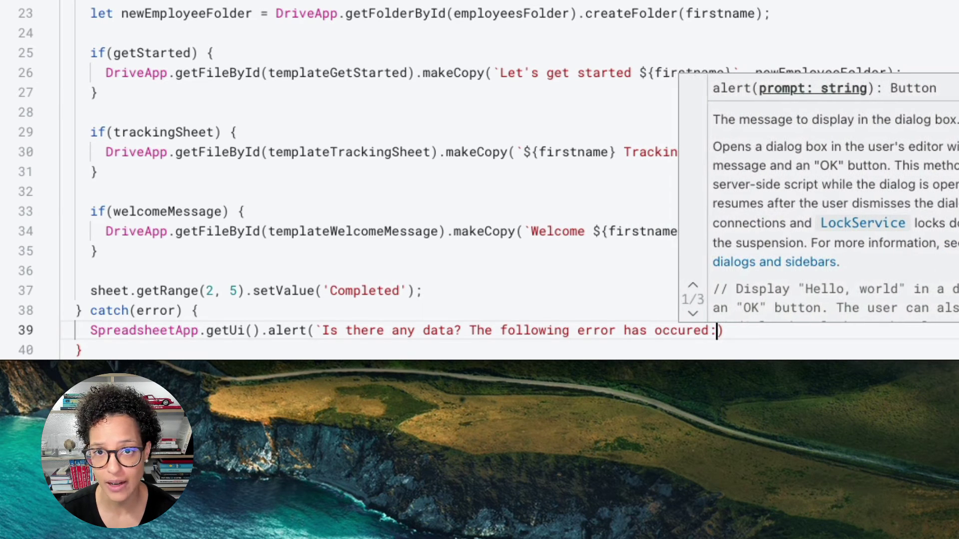
text(: £)
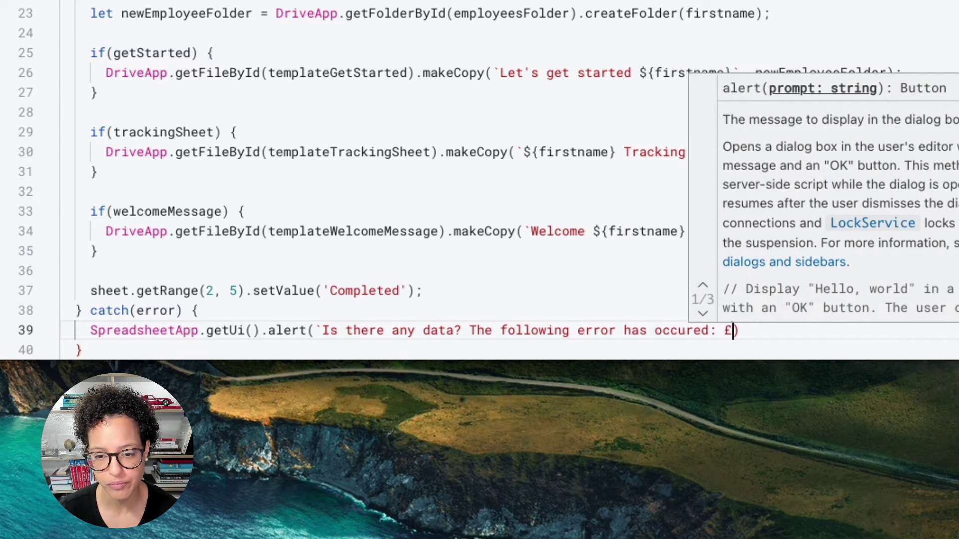
text({error)
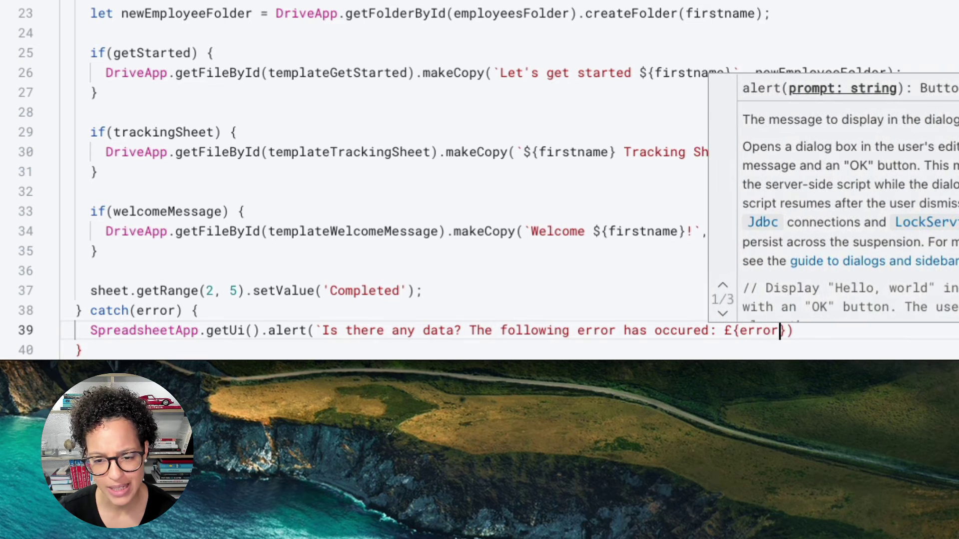
text(})
key(Left)
key(Left)
key(Left)
key(BackSpace)
text($)
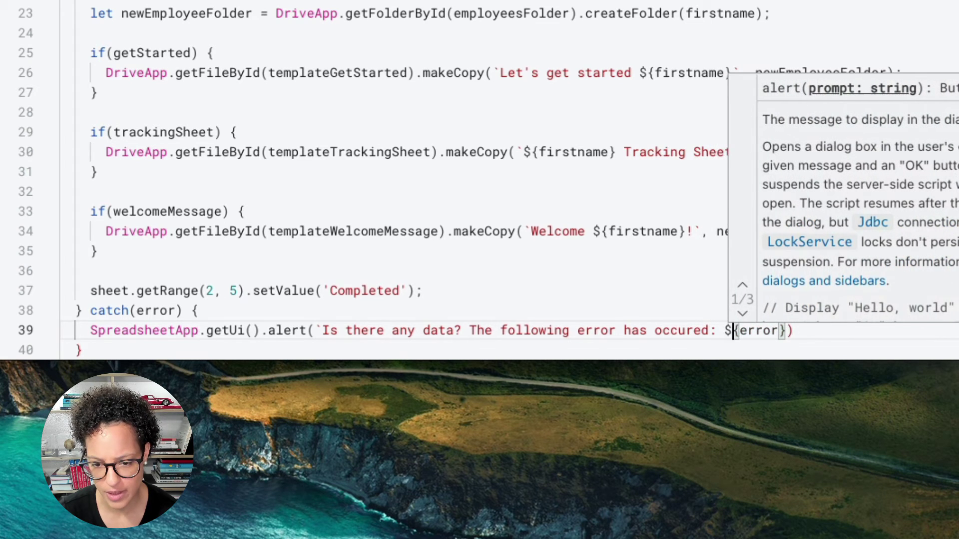
key(Right)
key(Right)
key(Right)
key(Right)
key(Right)
key(Right)
key(Right)
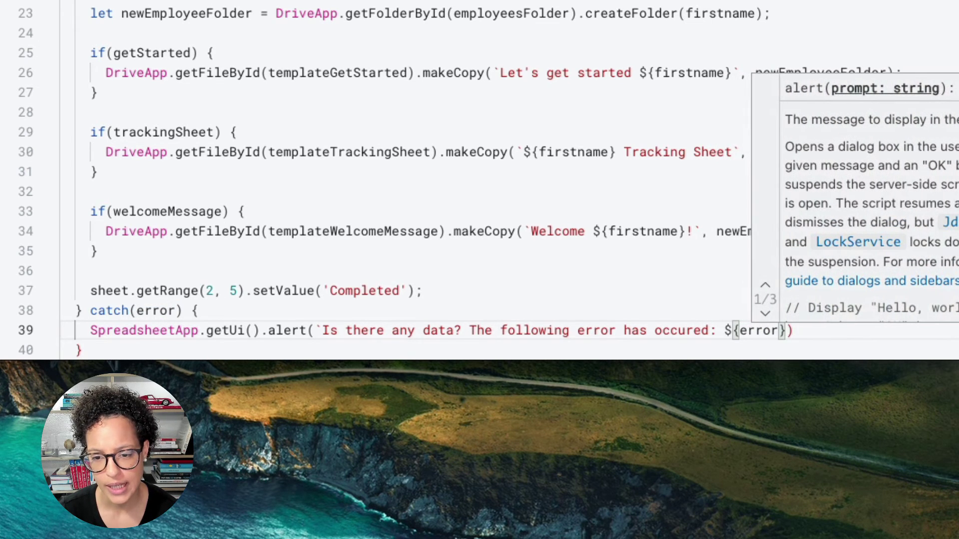
text(`)
text(`)
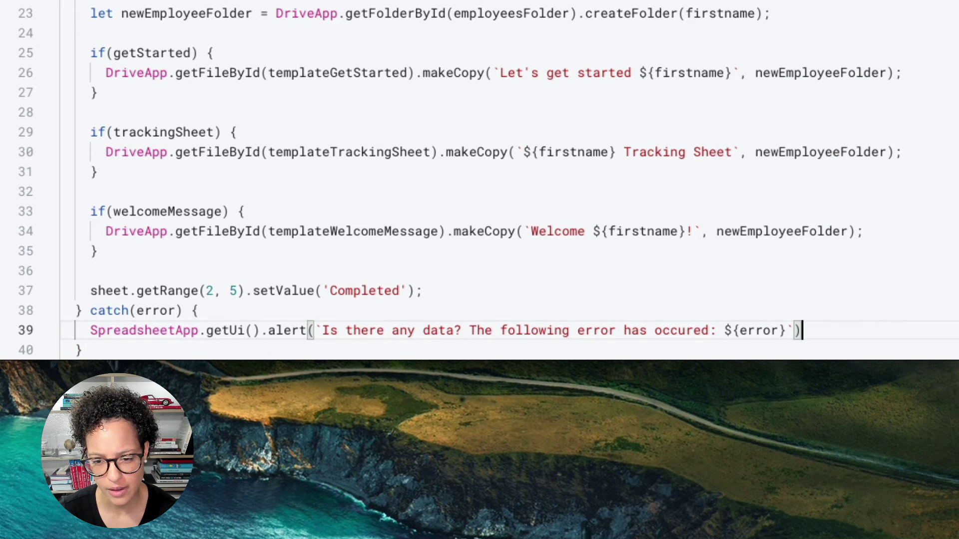
text(;)
scroll(71, 179, down, 3)
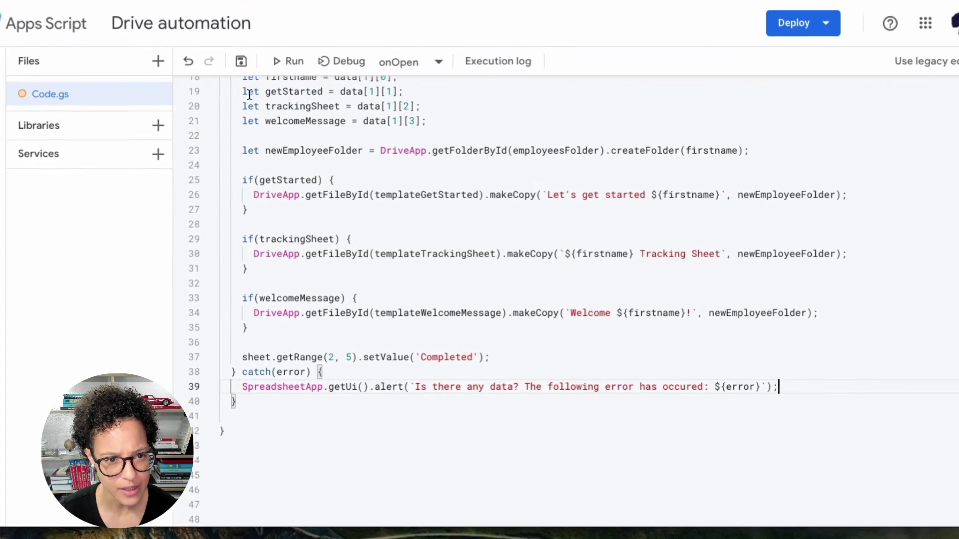
Step: Save the Drive automation script project
click(262, 108)
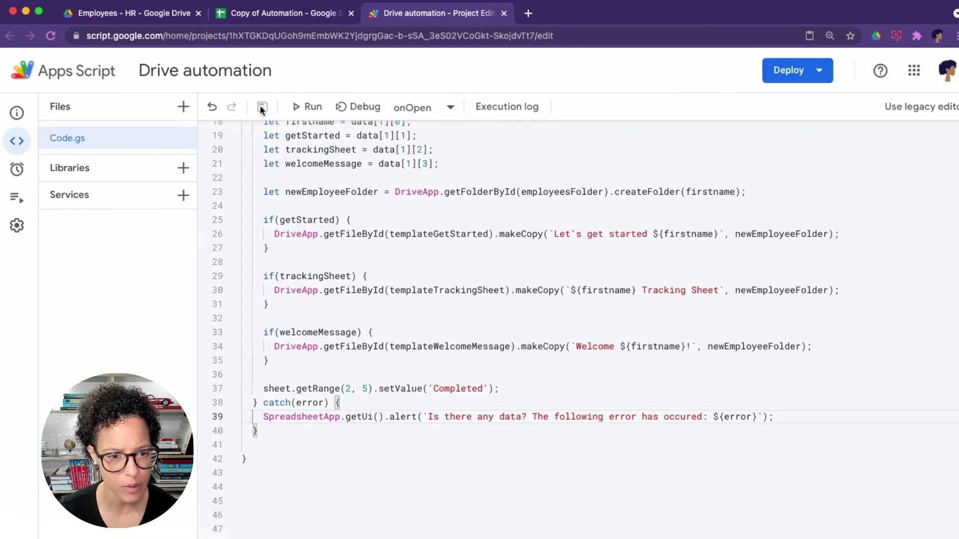
scroll(312, 294, up, 5)
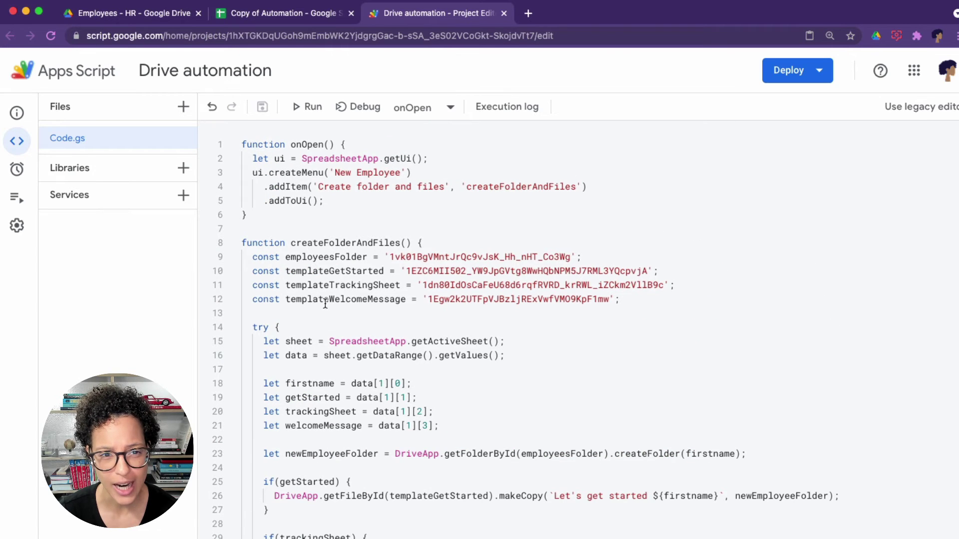
Step: In Copy of Automation, run New Employee > Create folder and files to trigger the alert
click(304, 13)
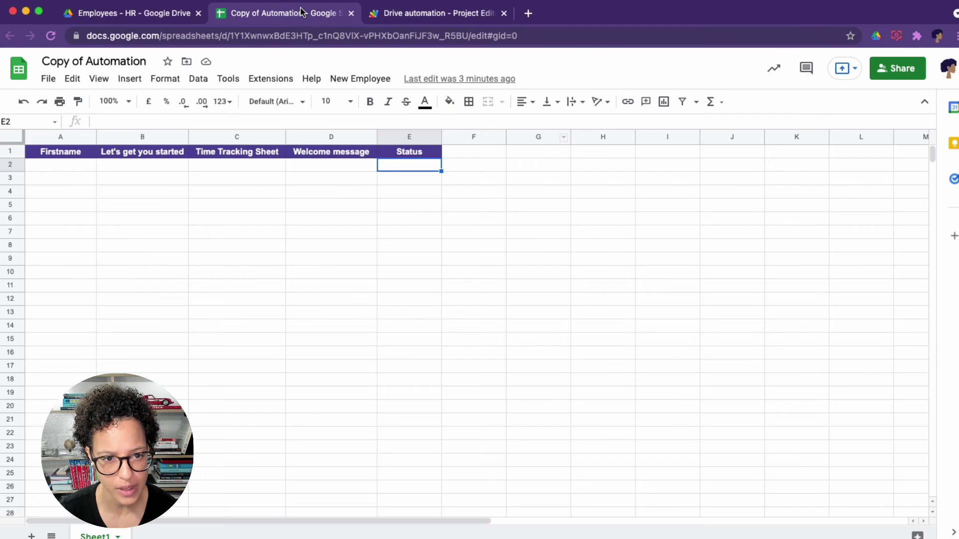
click(380, 80)
click(389, 101)
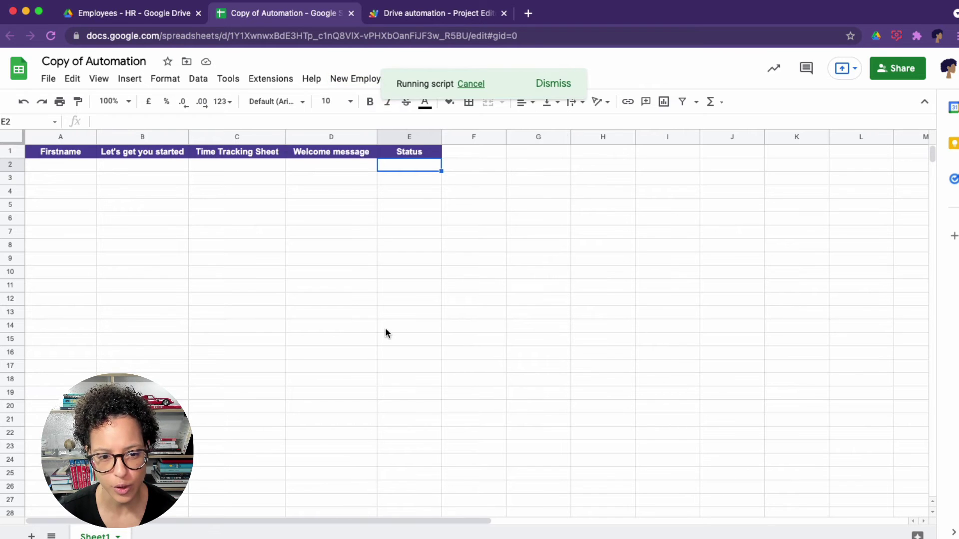